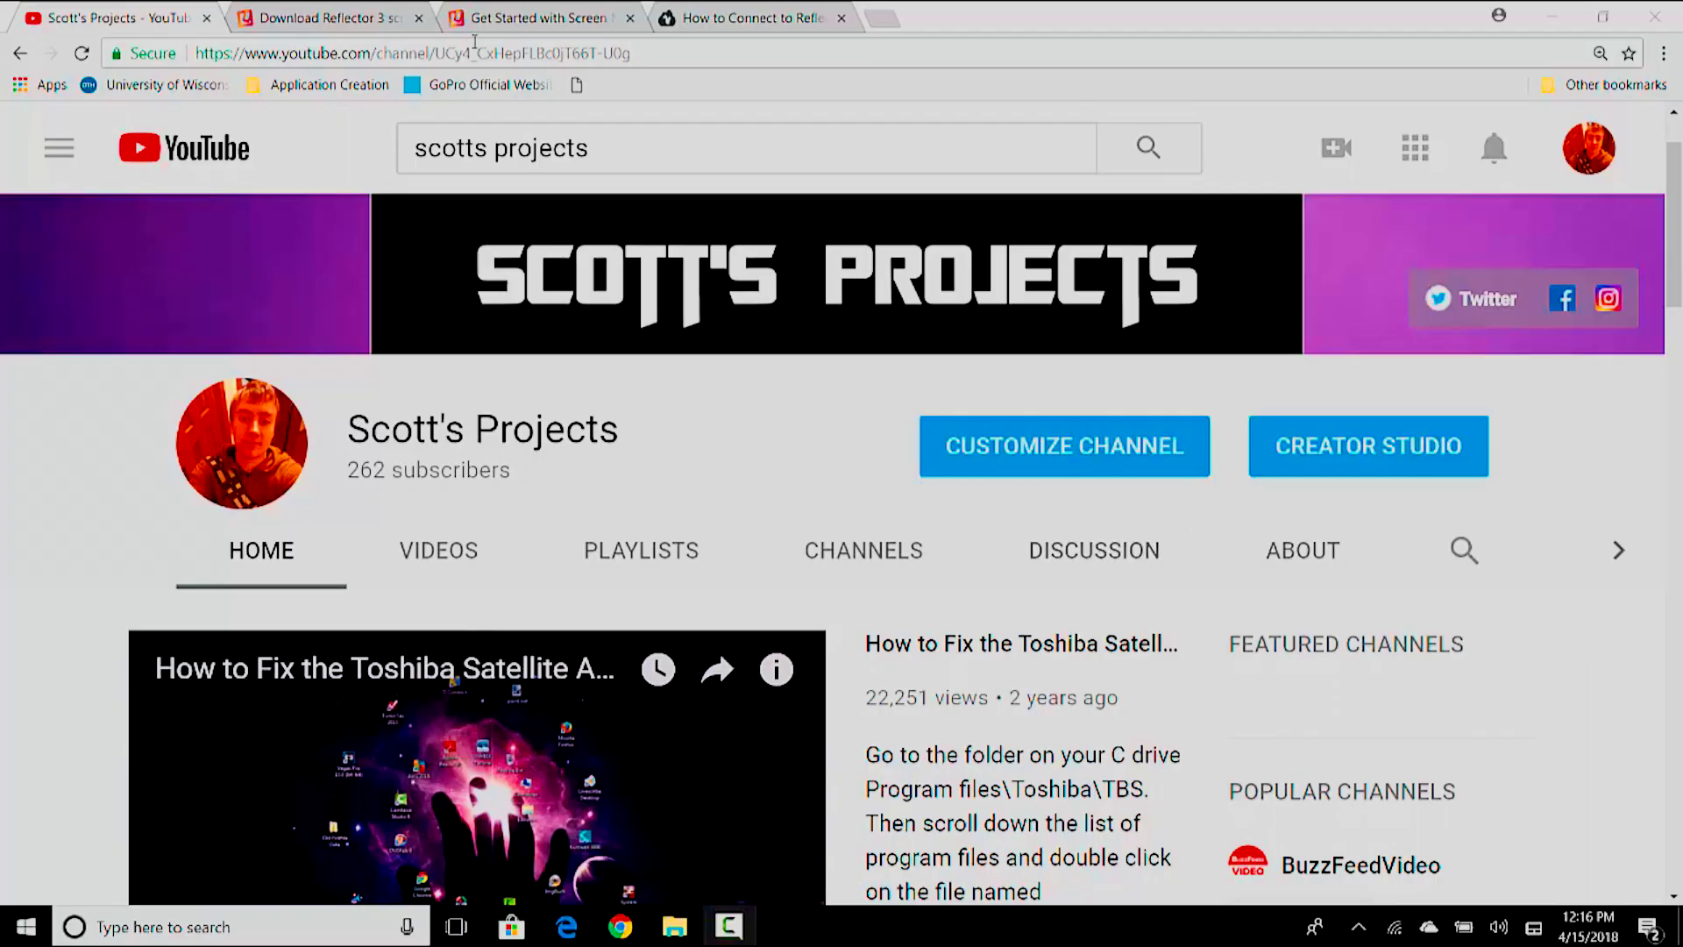
click(306, 17)
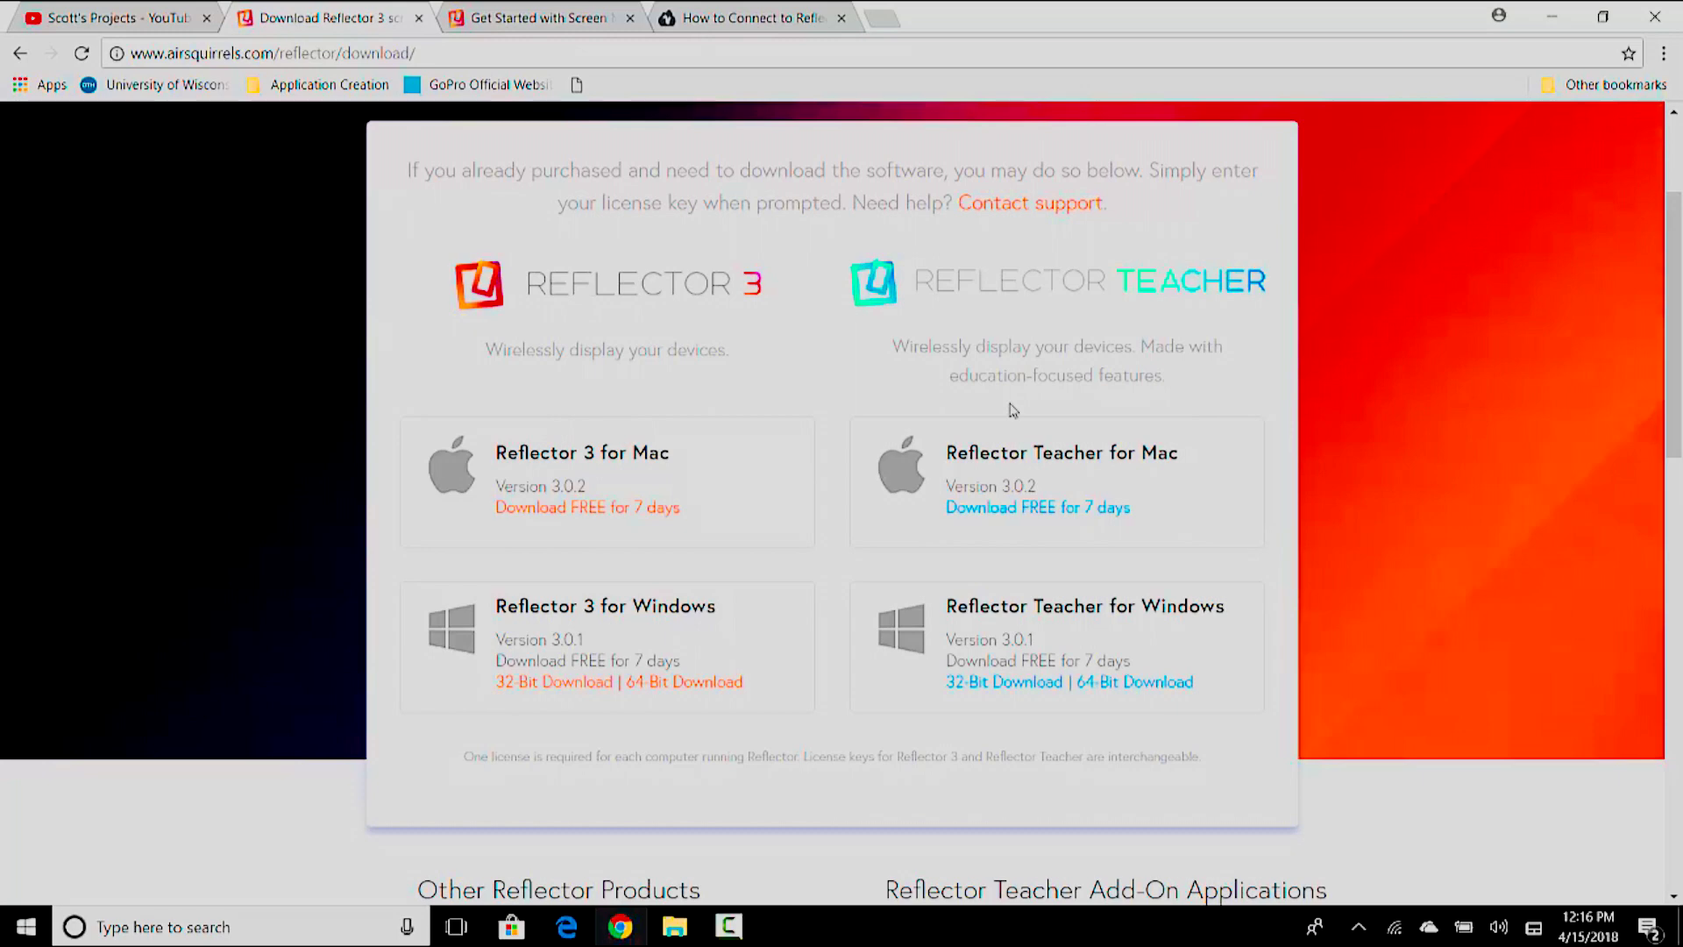
Minimize Chrome and launch Reflector 3 from its desktop shortcut.
click(1549, 19)
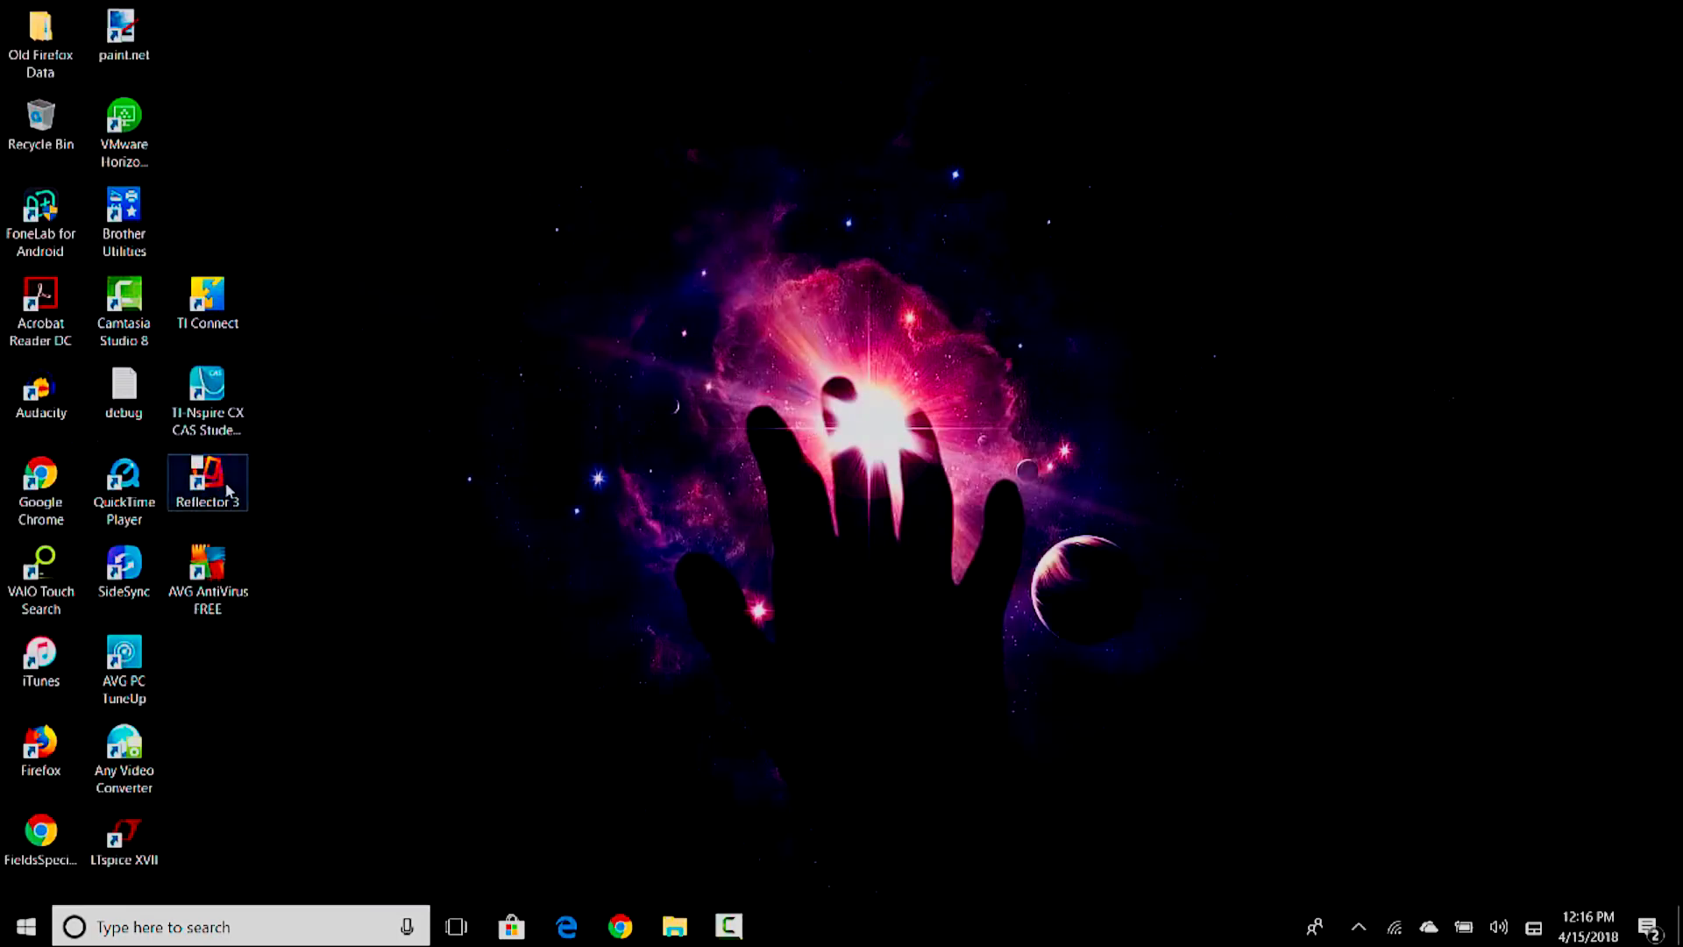
click(204, 487)
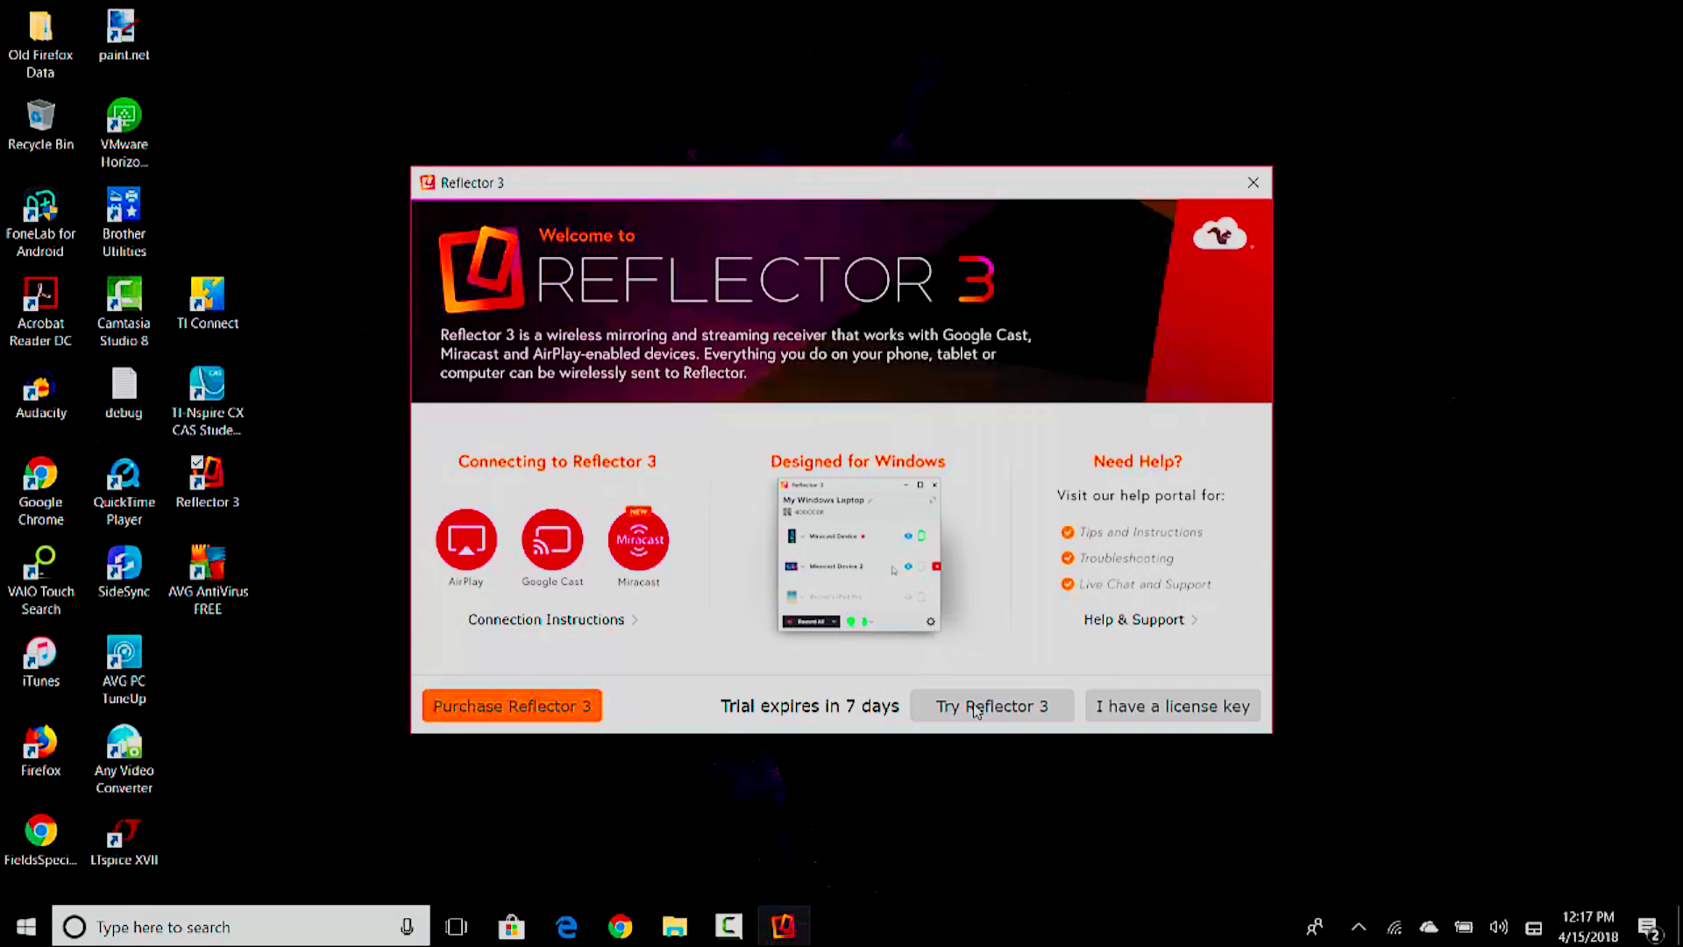
Start the Reflector 3 free trial from the welcome dialog.
click(976, 711)
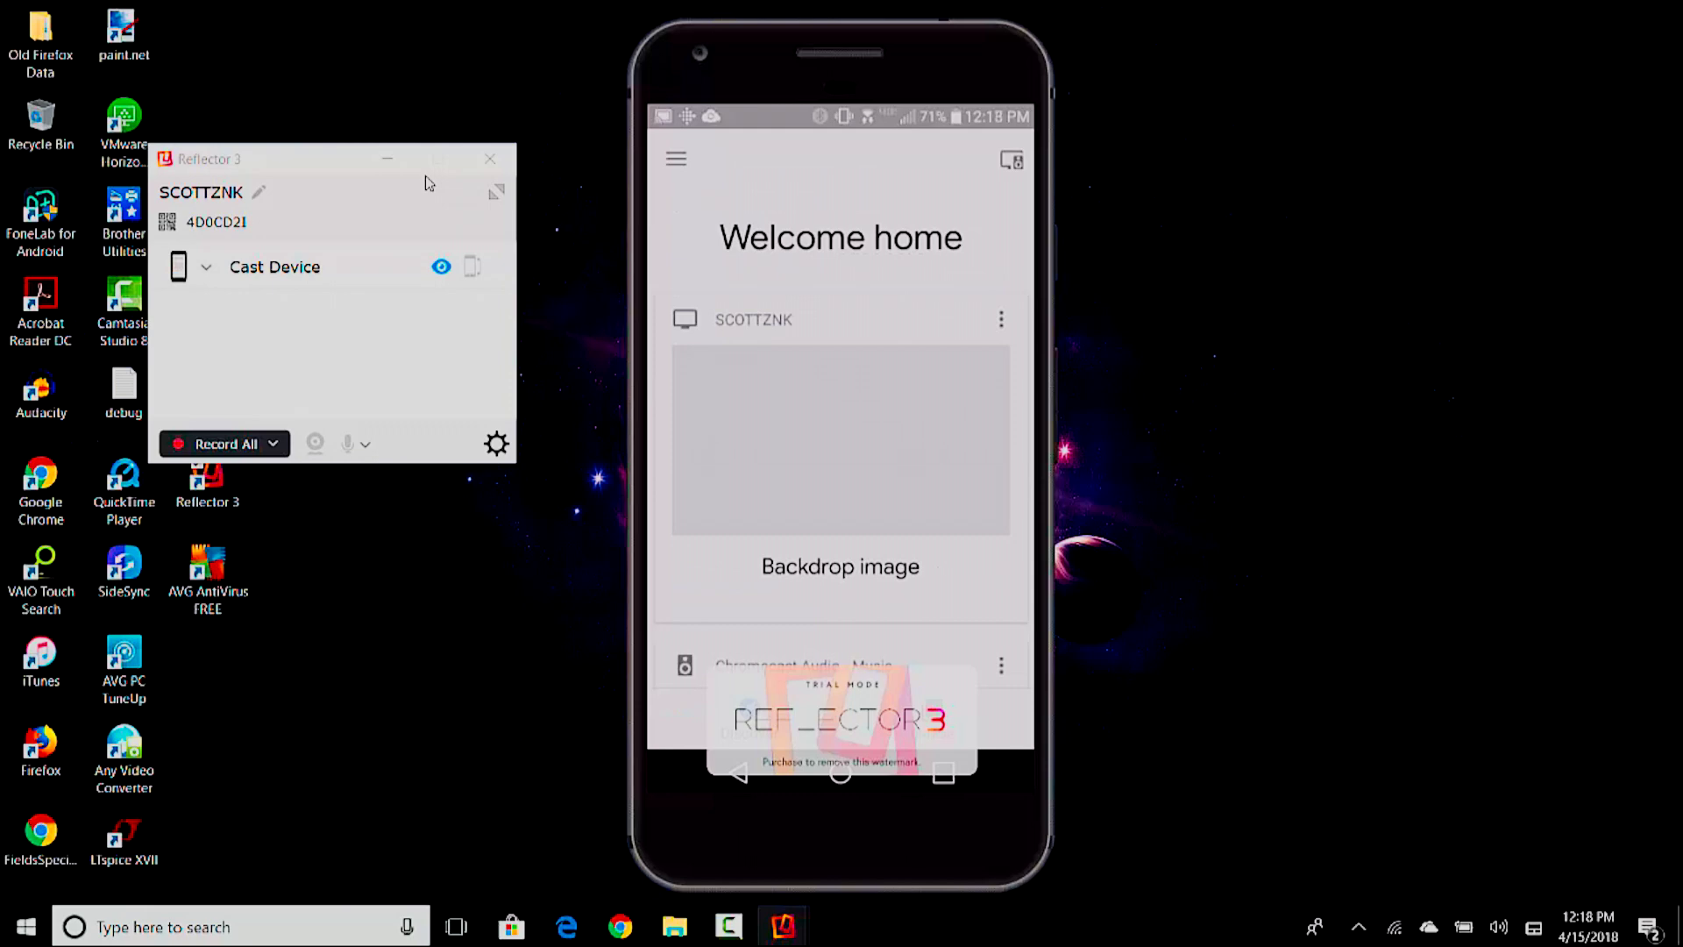
mouse_move(840, 434)
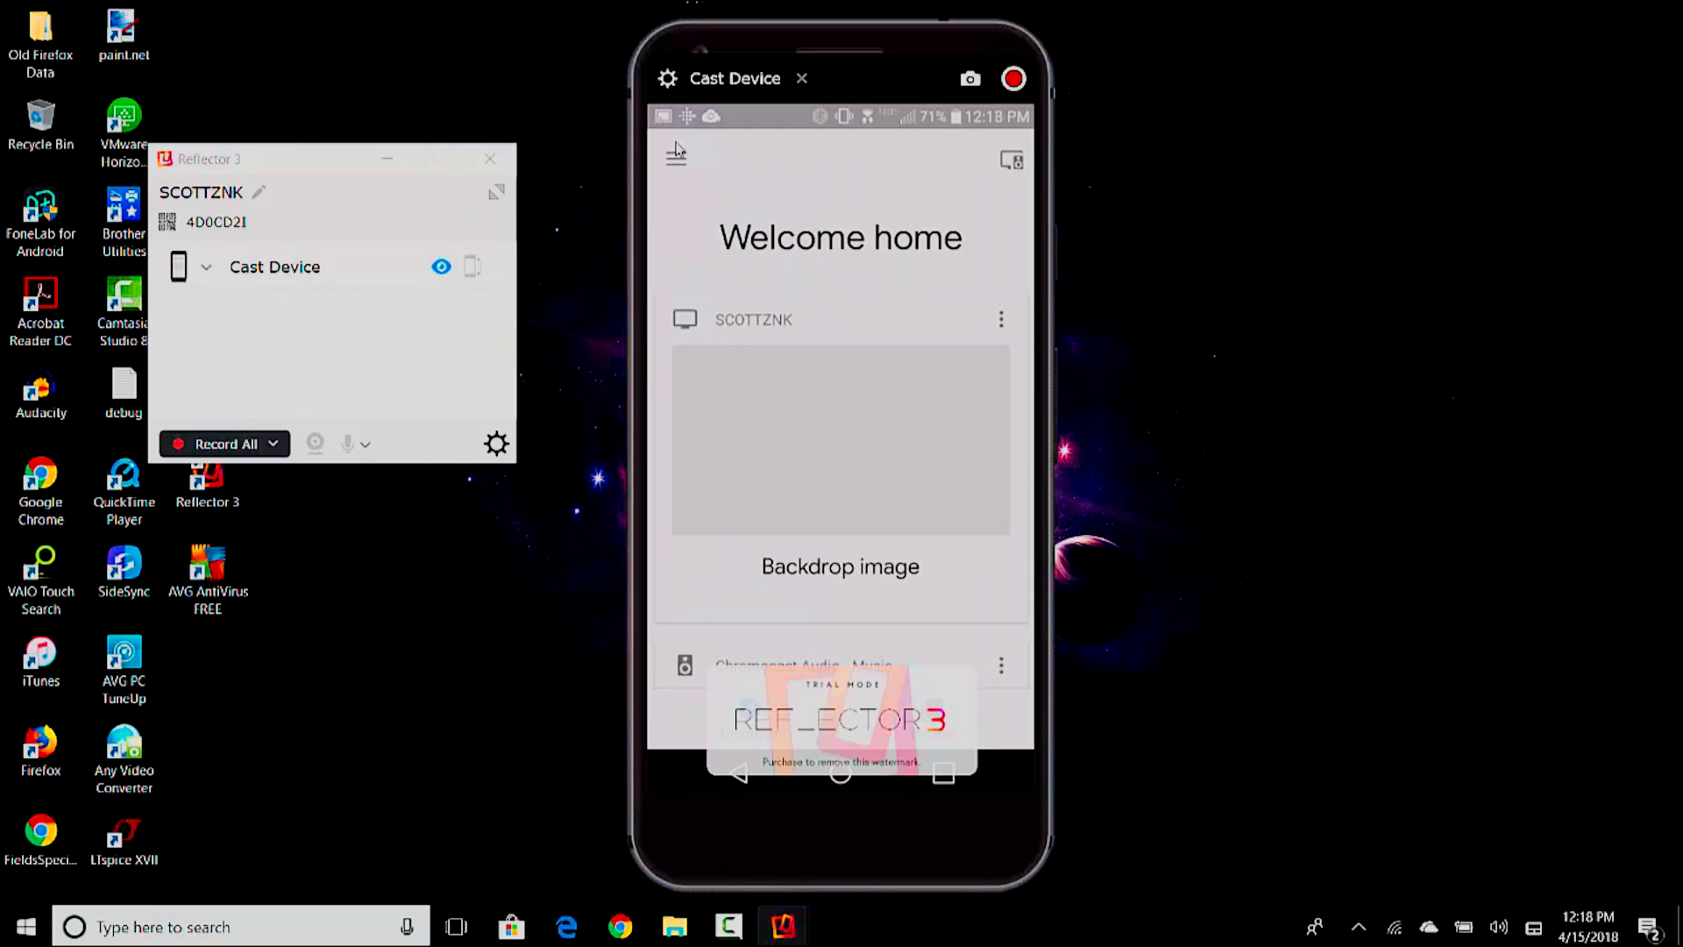
Open the navigation menu in the mirrored Google Home app.
click(677, 162)
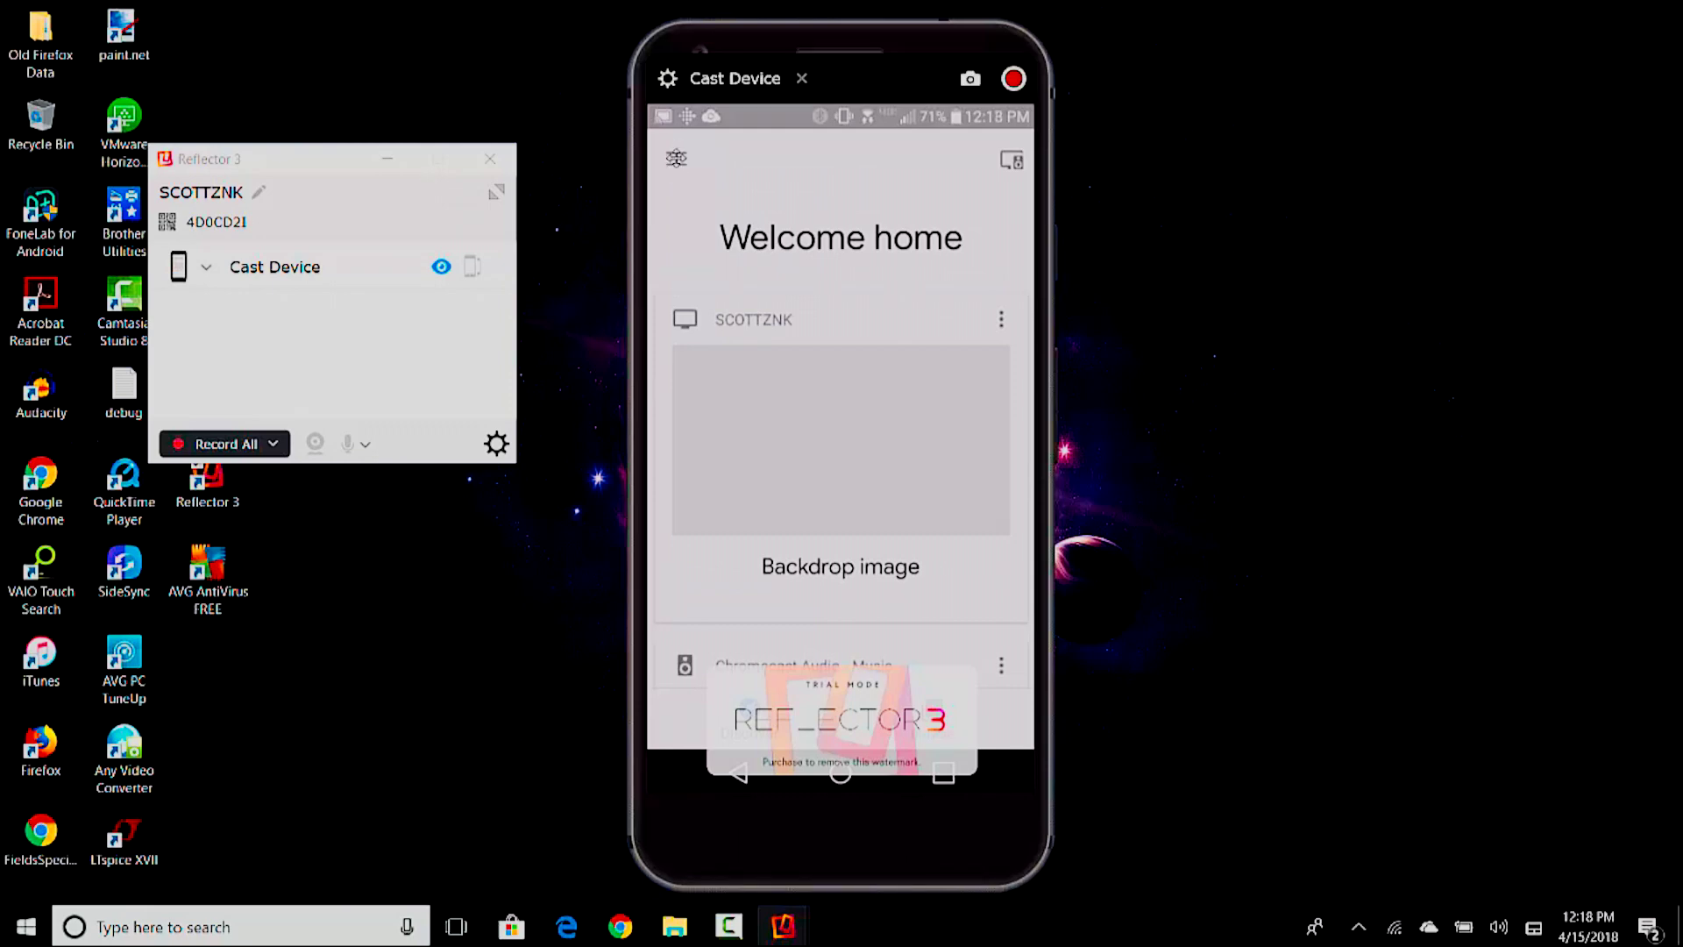